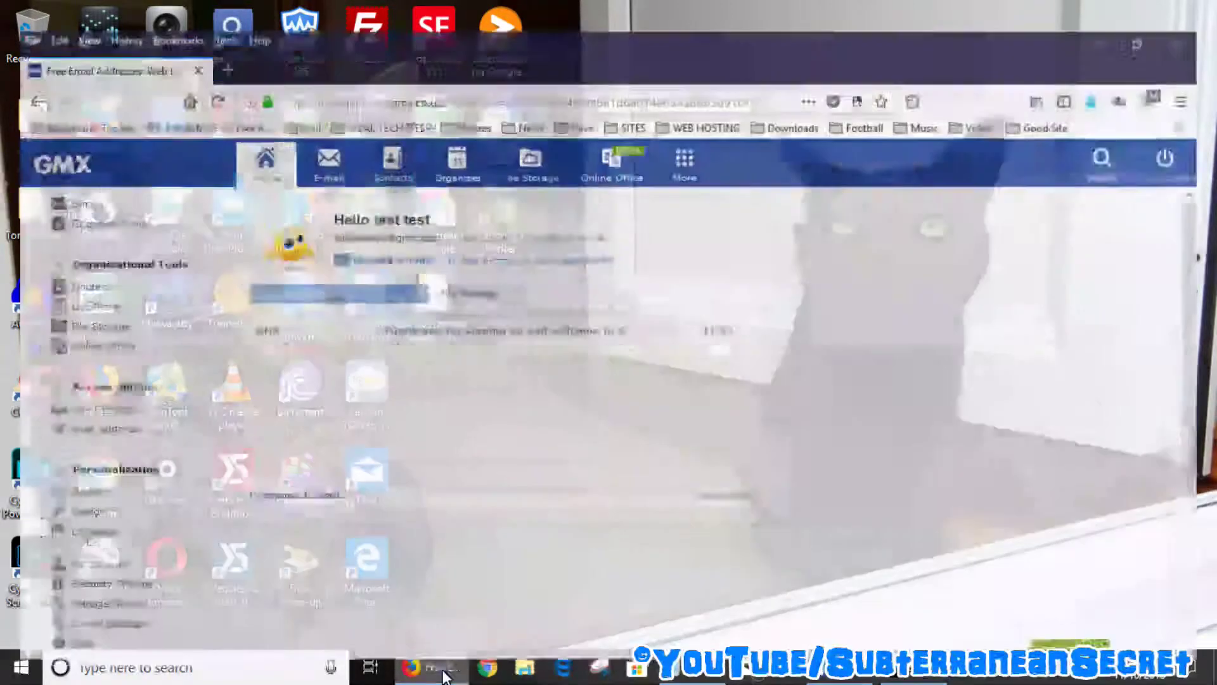
- Return to the GMX browser window and go to More > E-mail Settings > POP3 & IMAP
click(430, 666)
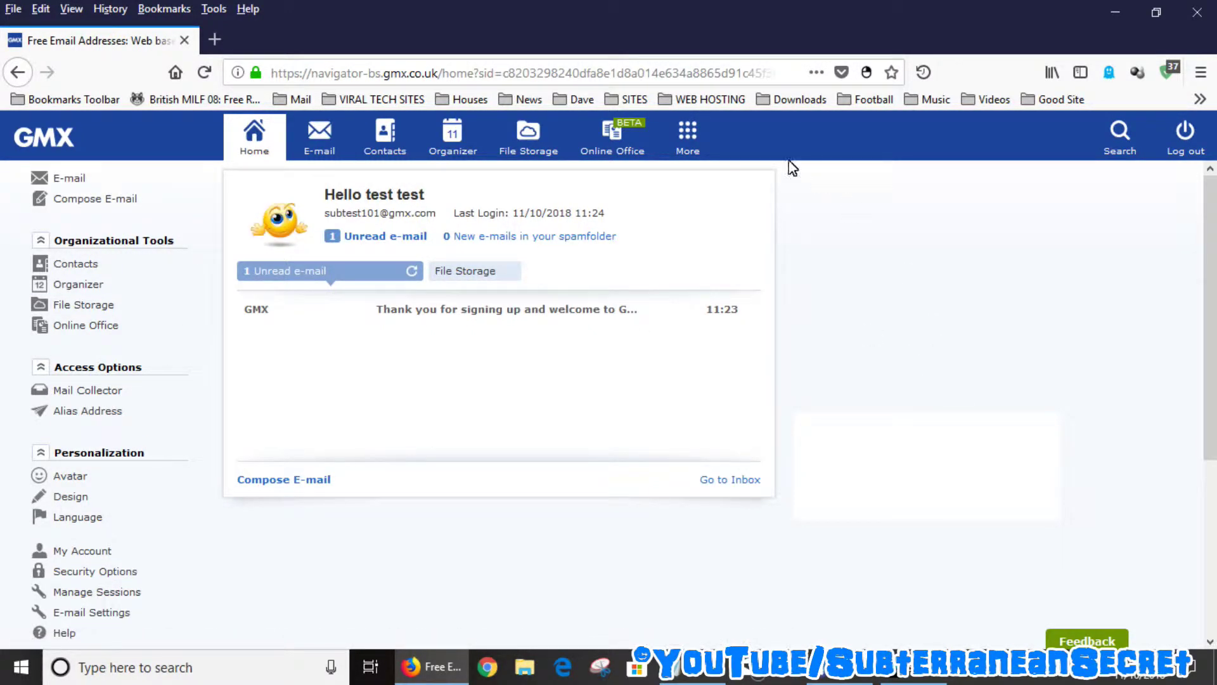
click(689, 137)
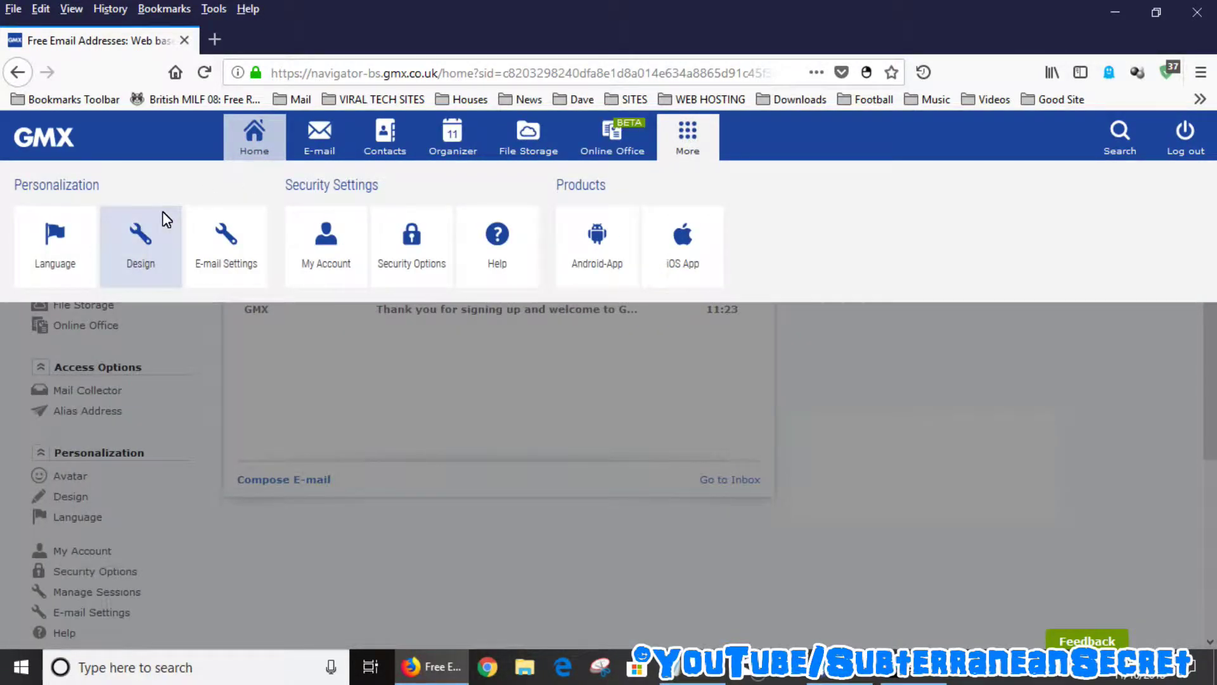
click(225, 246)
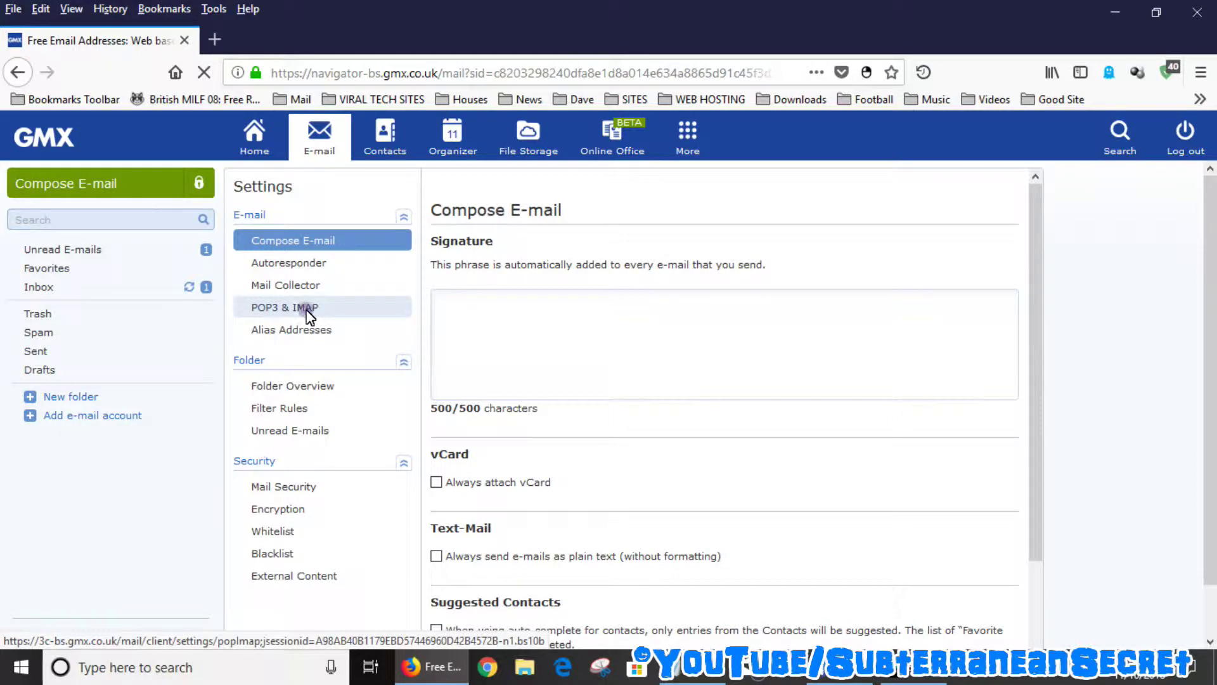
click(284, 308)
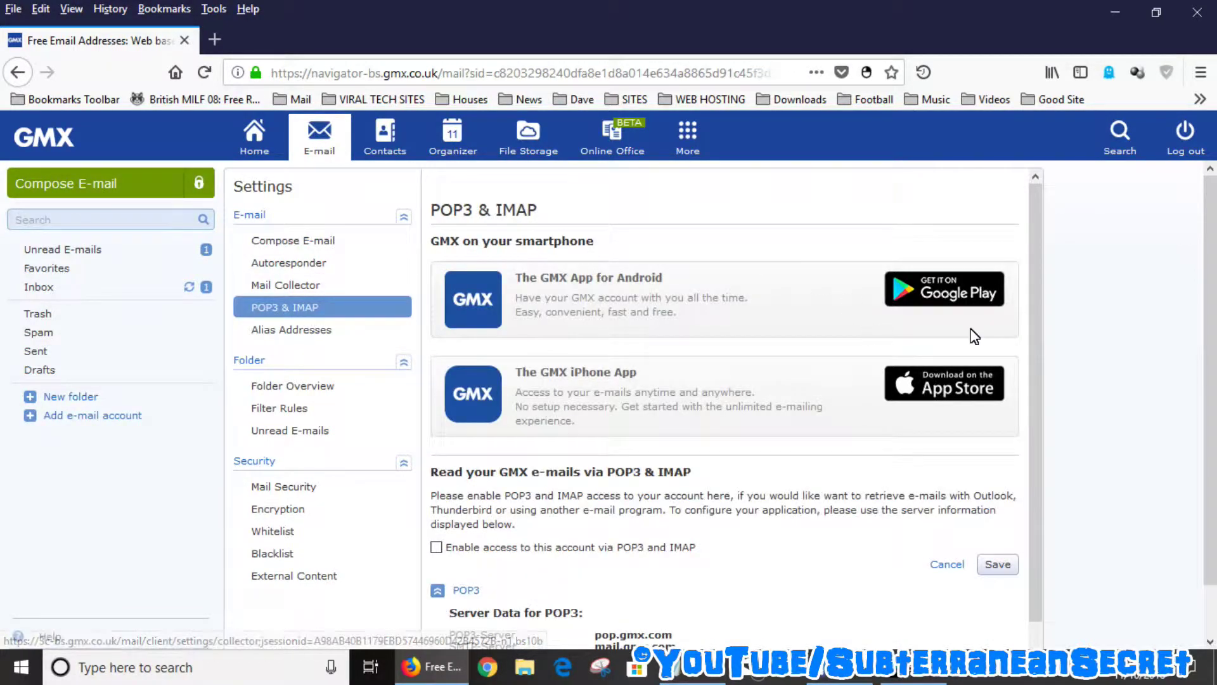
drag(1036, 254, 1048, 341)
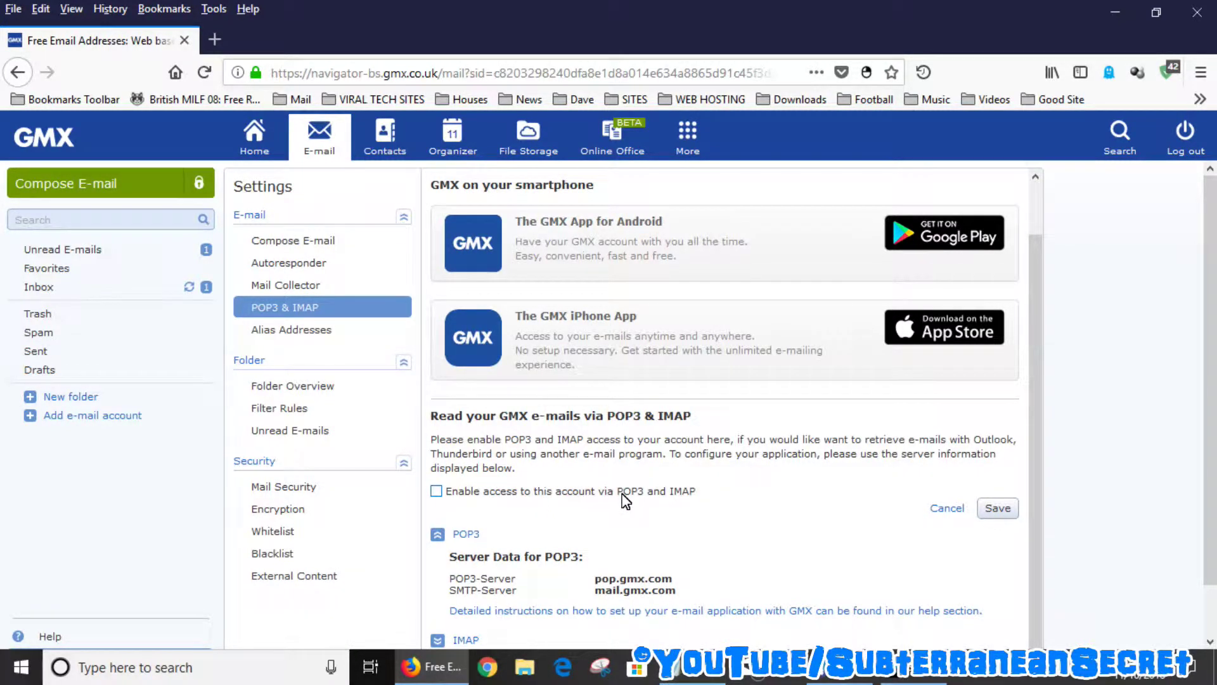
- Tick 'Enable access to this account via POP3 and IMAP' and save the setting
click(436, 491)
click(998, 508)
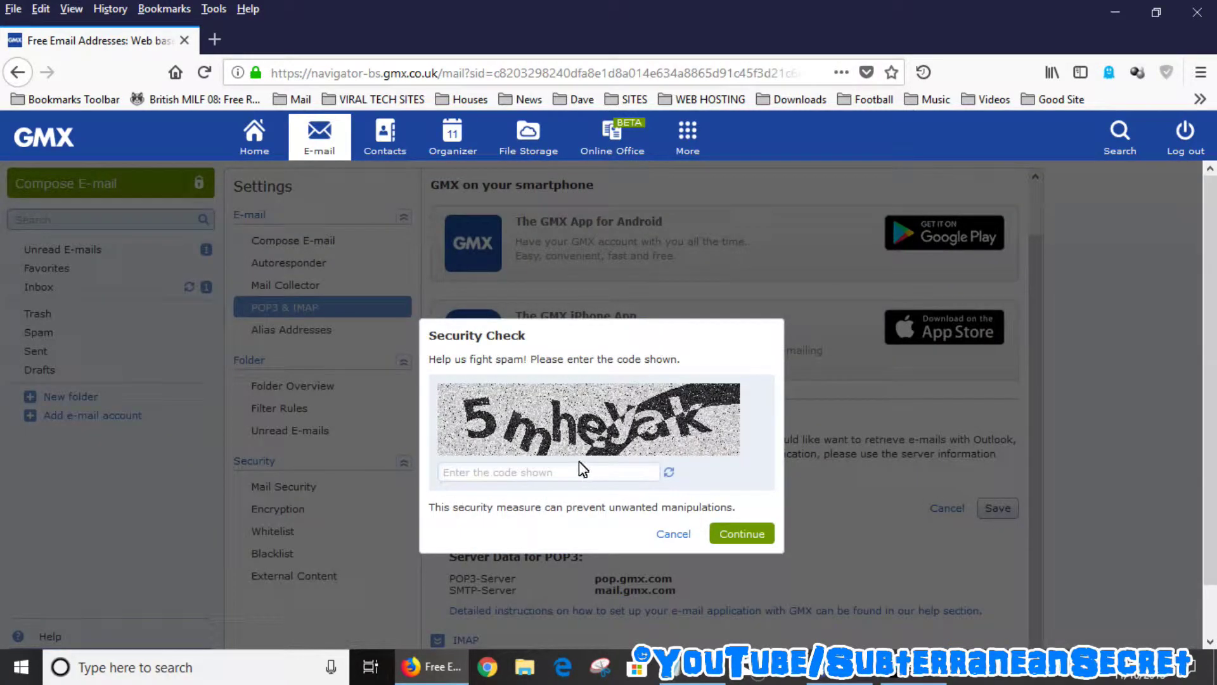
- Enter the captcha code in the Security Check field and continue
click(583, 469)
text(5)
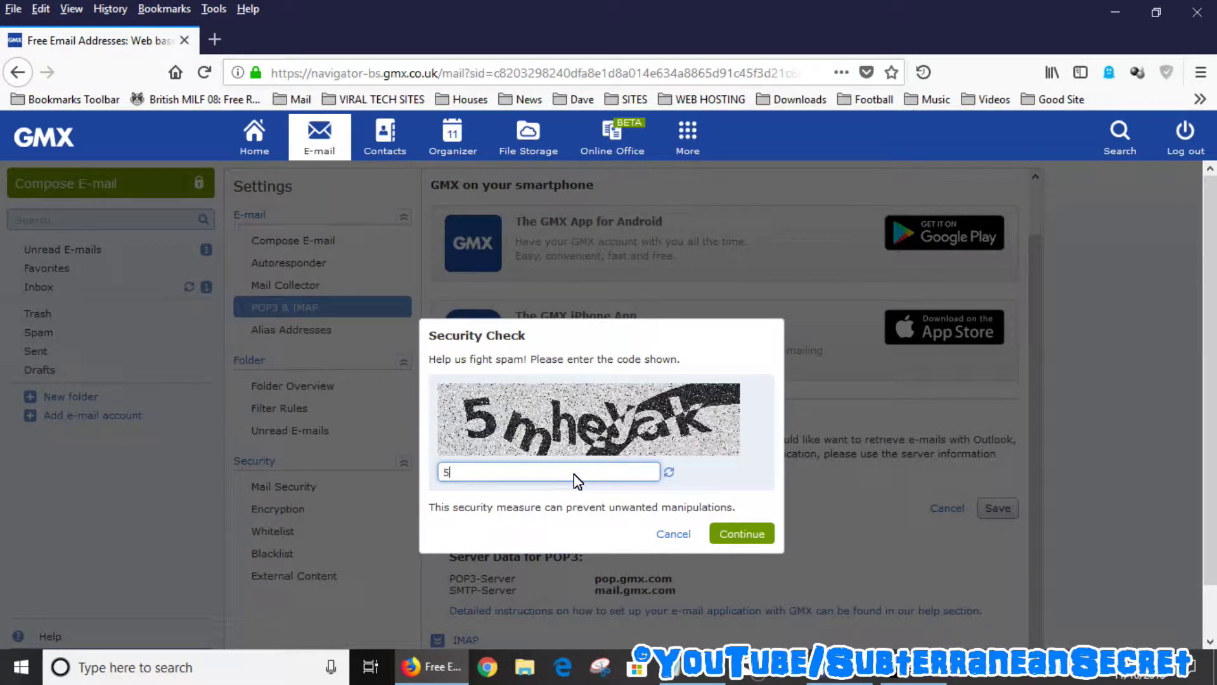
text(mh)
text(ey)
text(ak)
click(740, 534)
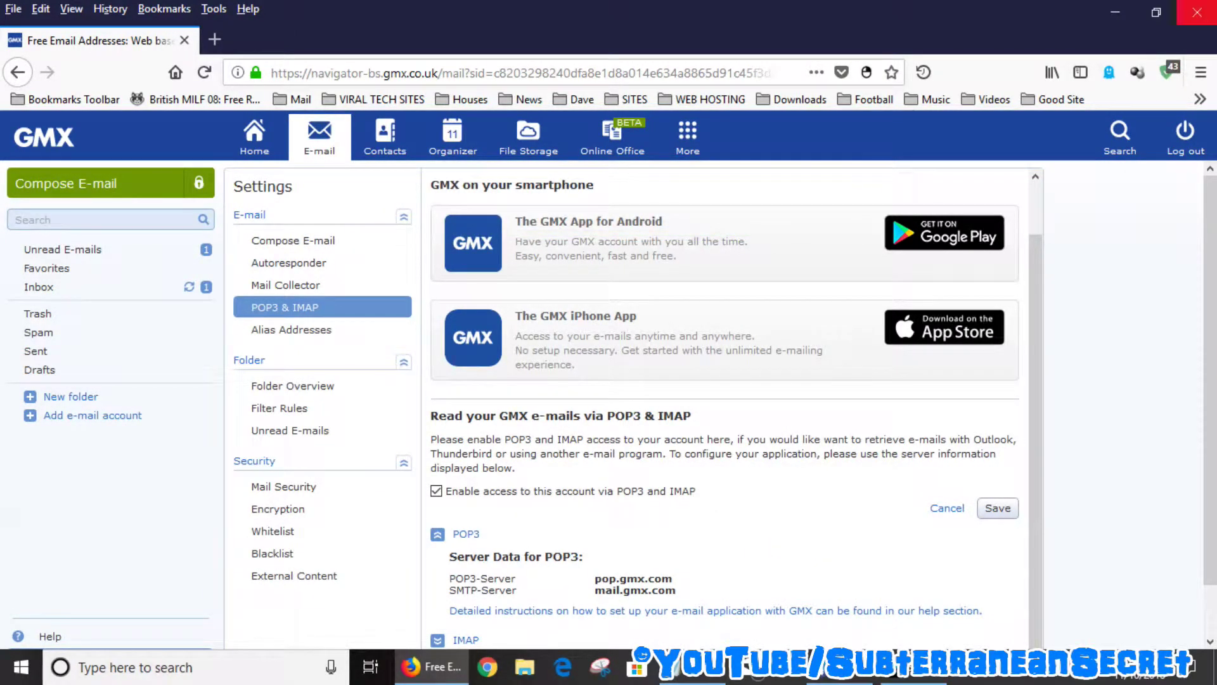
- Minimize Firefox and launch Thunderbird from its desktop icon
click(1114, 12)
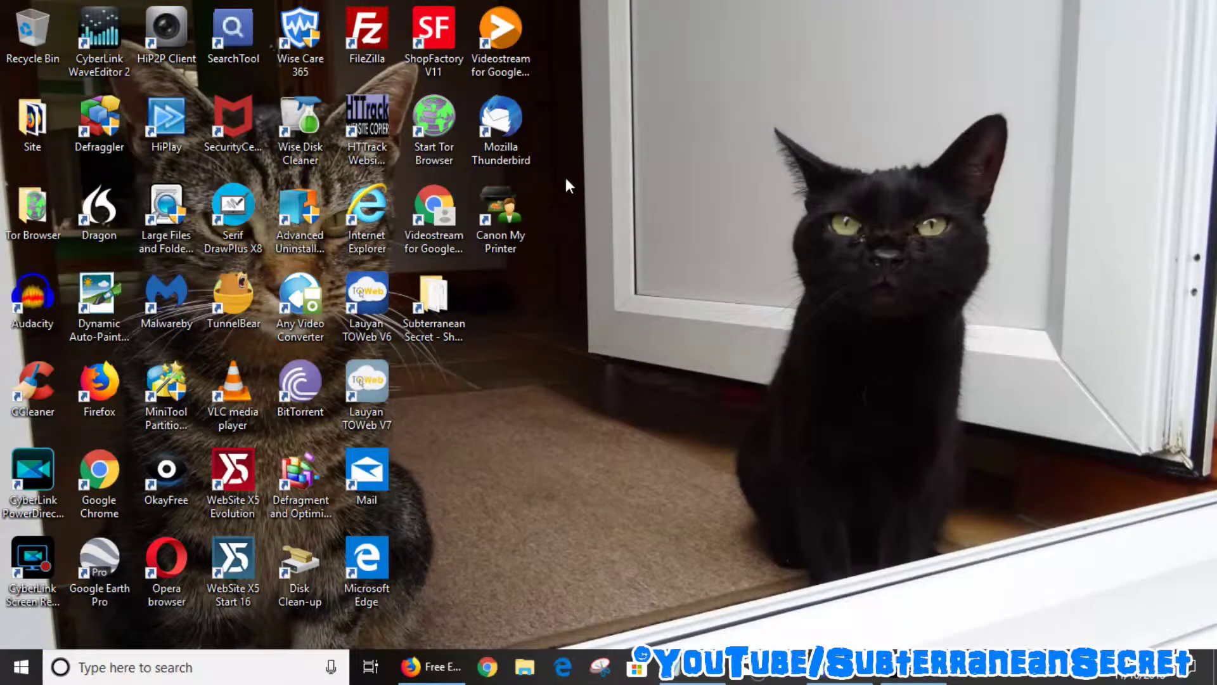
double_click(506, 131)
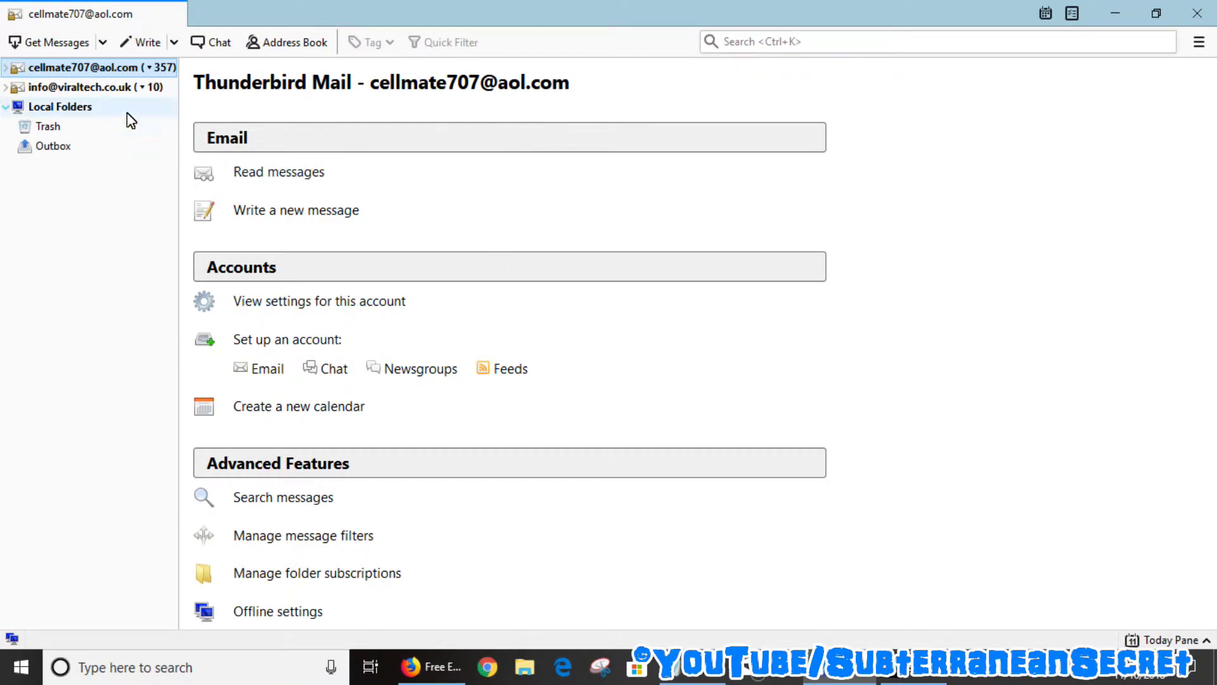
- Enter your name, the pasted GMX address and password, then look up server settings
click(81, 87)
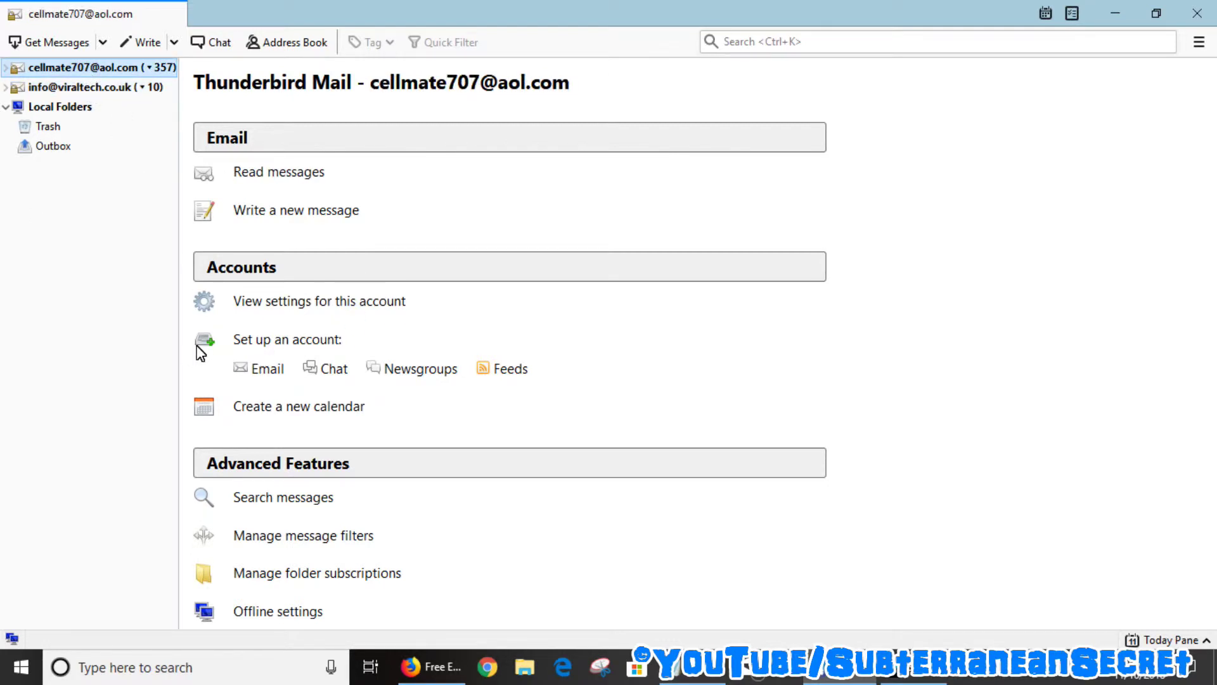
click(267, 371)
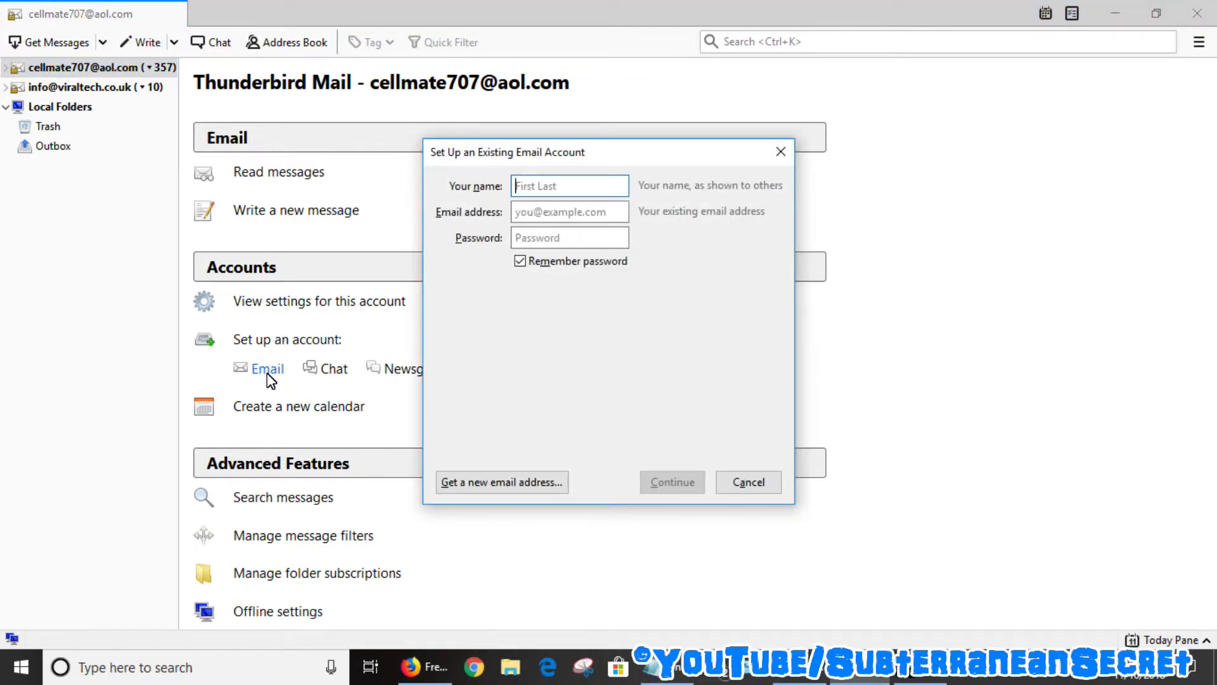
text(Test)
right_click(561, 211)
click(601, 295)
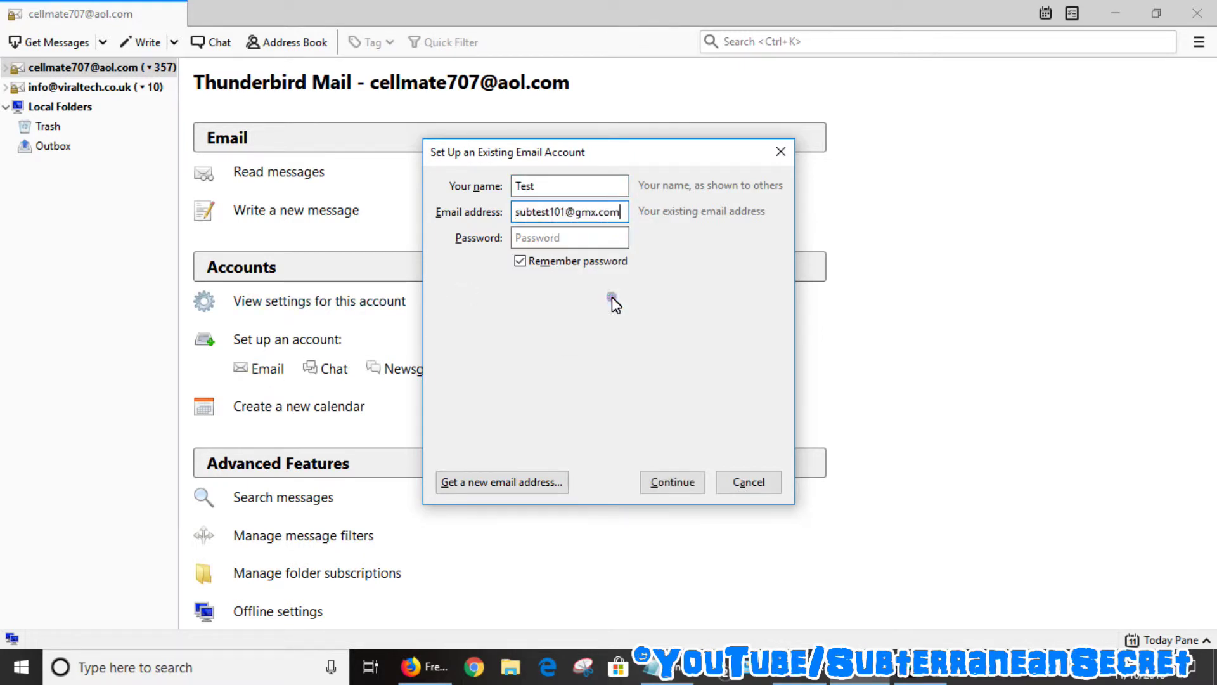
click(550, 240)
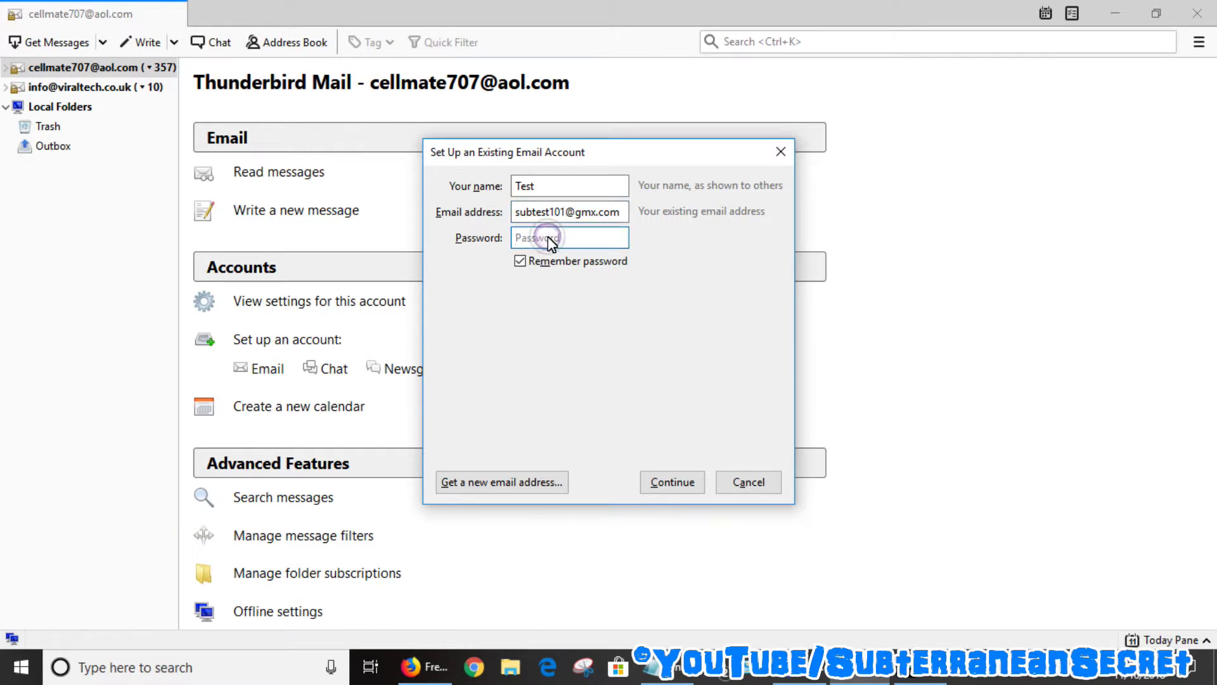
text(***********)
text(***)
click(672, 481)
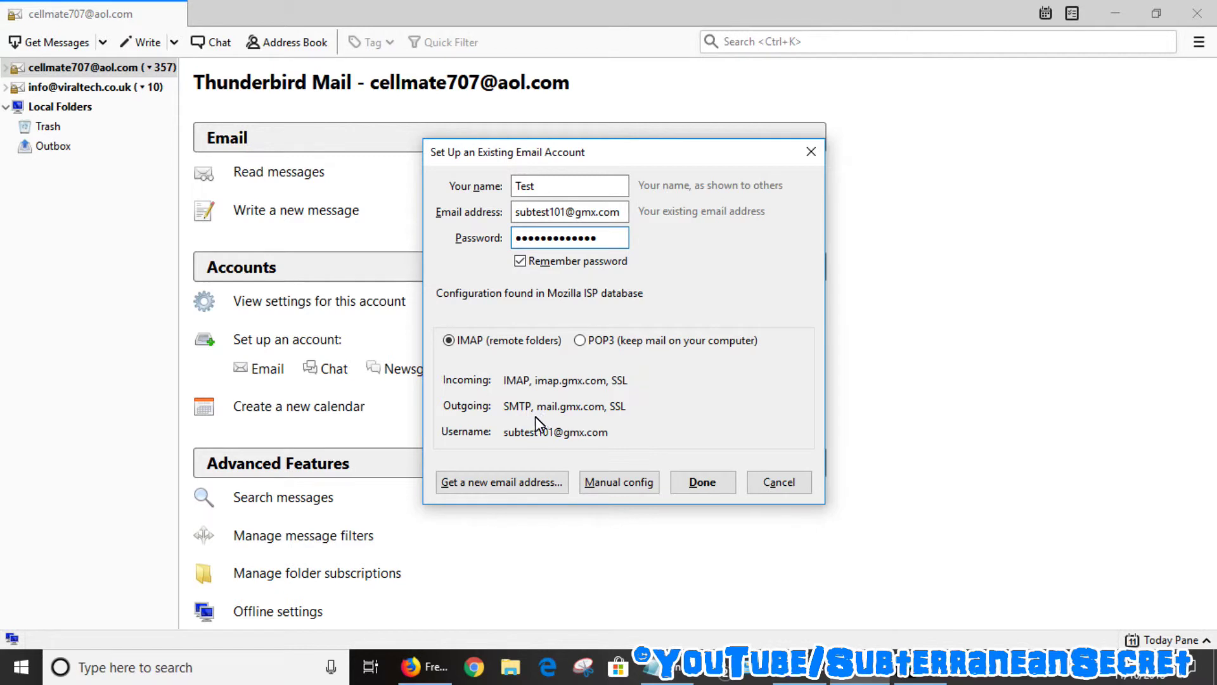
- Accept the auto-detected IMAP (remote folders) configuration and finish with Done
click(701, 482)
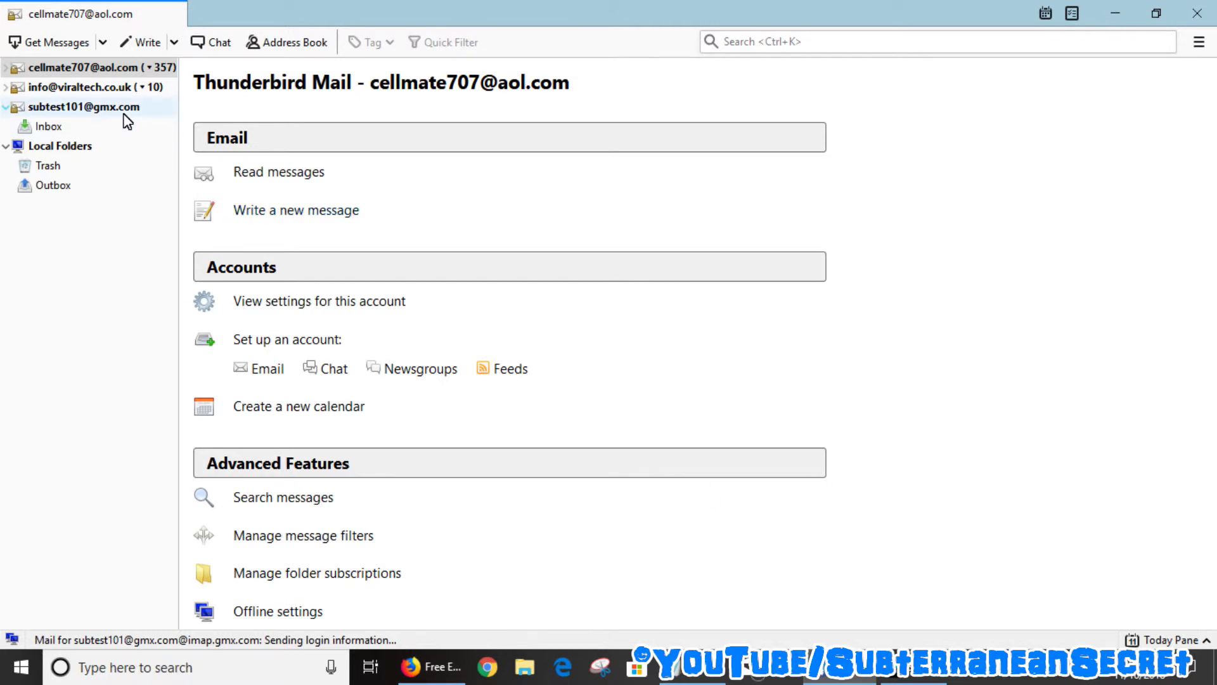
- Open the GMX account's Inbox showing the welcome email, then open and close a compose window
click(84, 107)
click(279, 172)
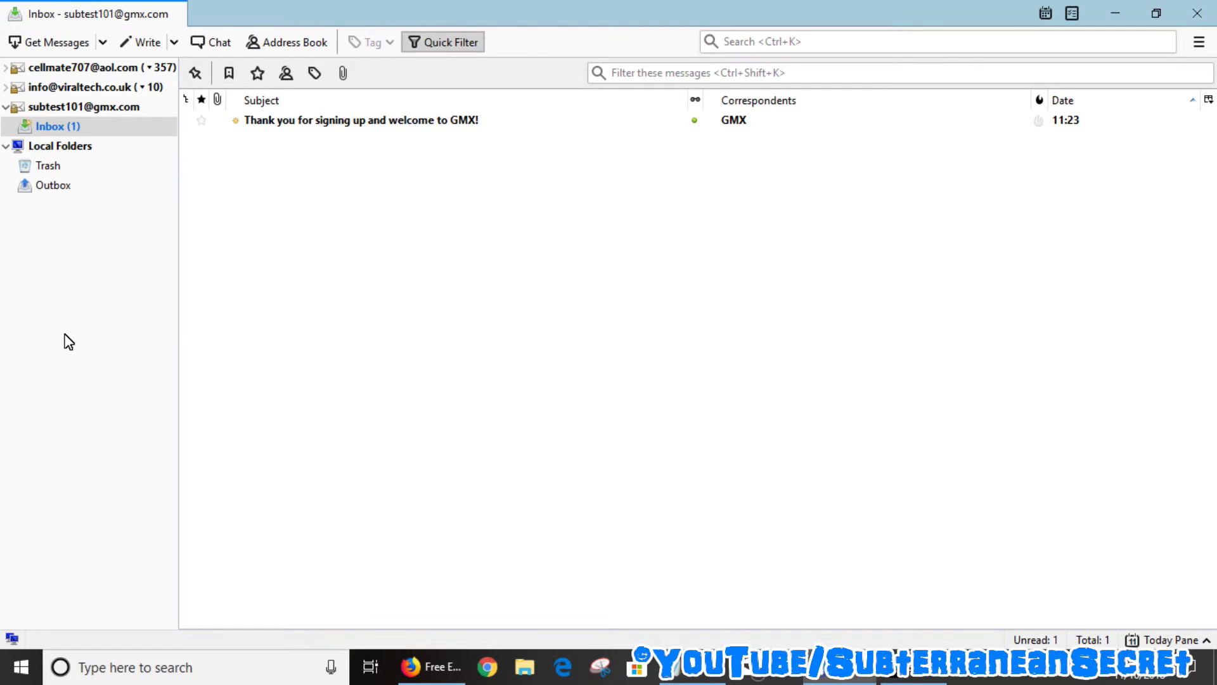
click(146, 42)
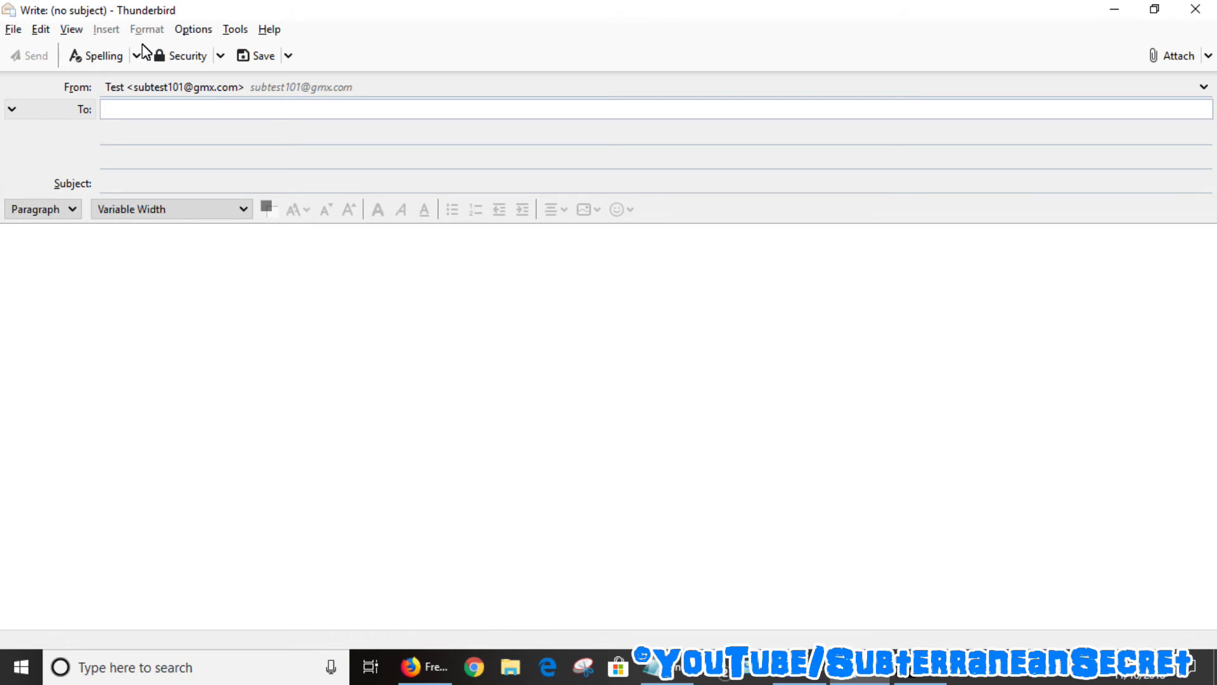
click(1196, 10)
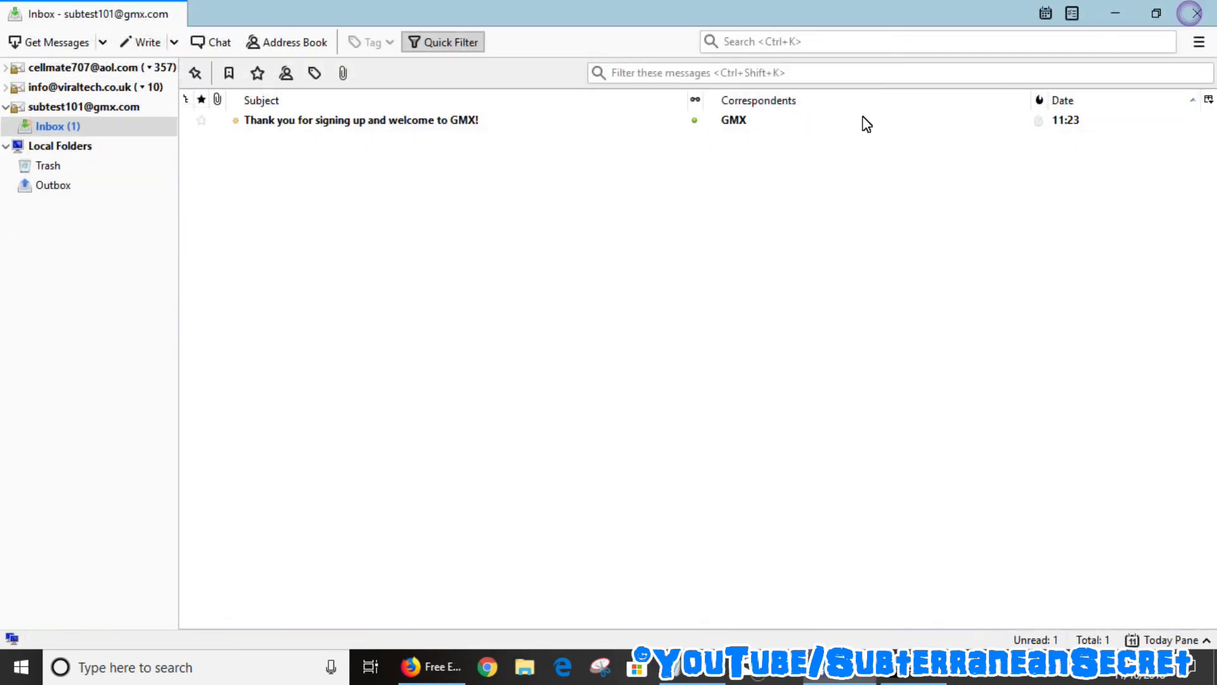